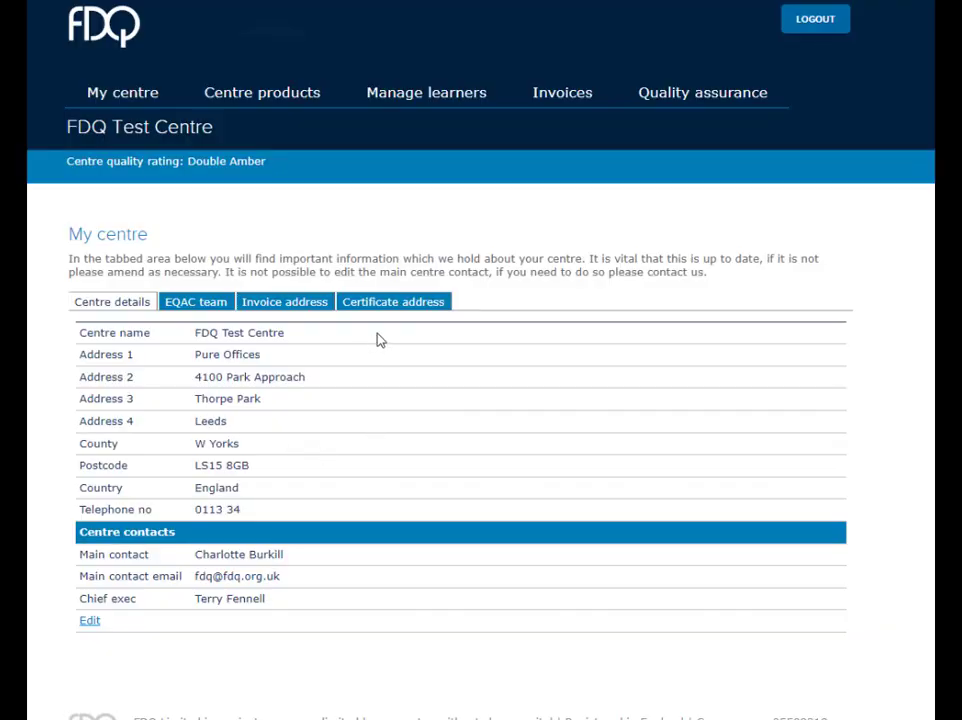
- From the My centre page, bring up the Manage learners submenu in the top navigation bar
mouse_move(430, 93)
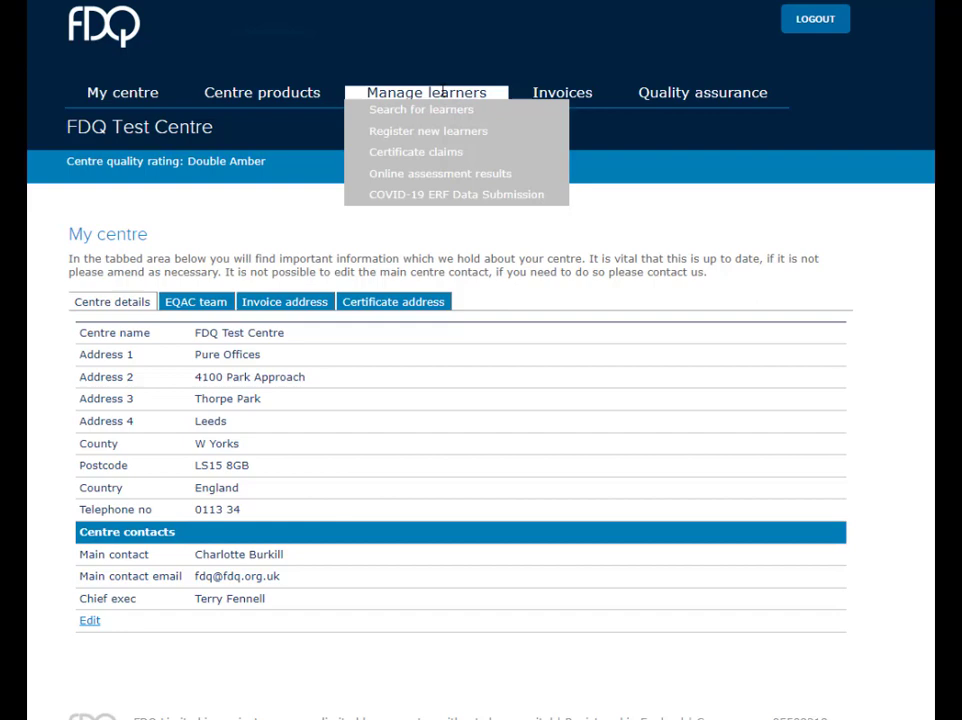
- Create a new registration batch for the Level 2 Food Safety for Manufacturing award (603/6387/3)
left_click(477, 133)
left_click(219, 481)
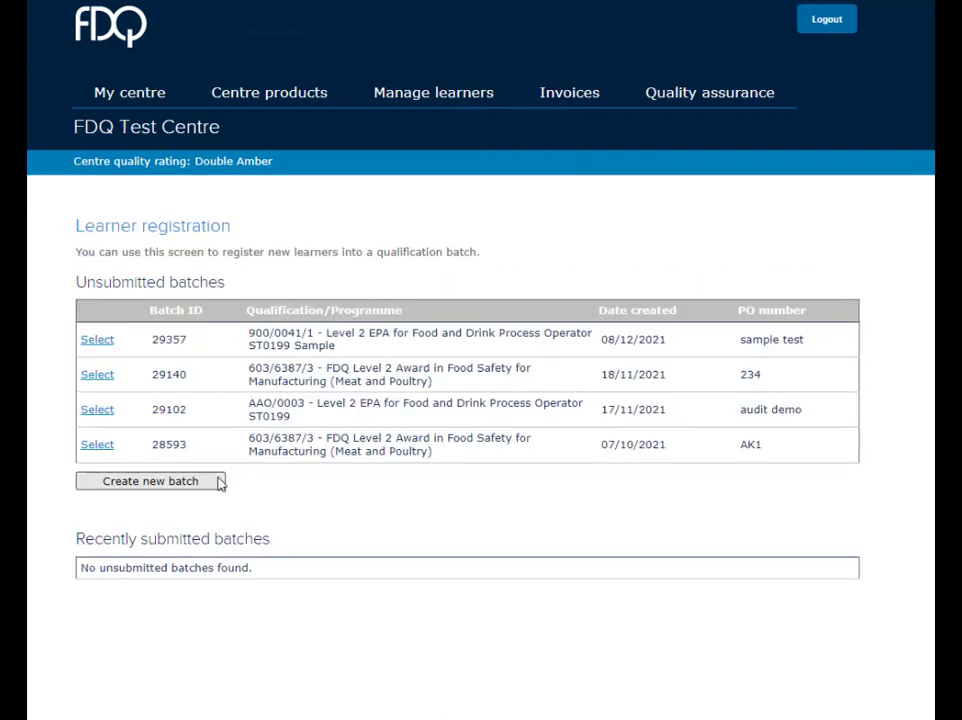
left_click(427, 331)
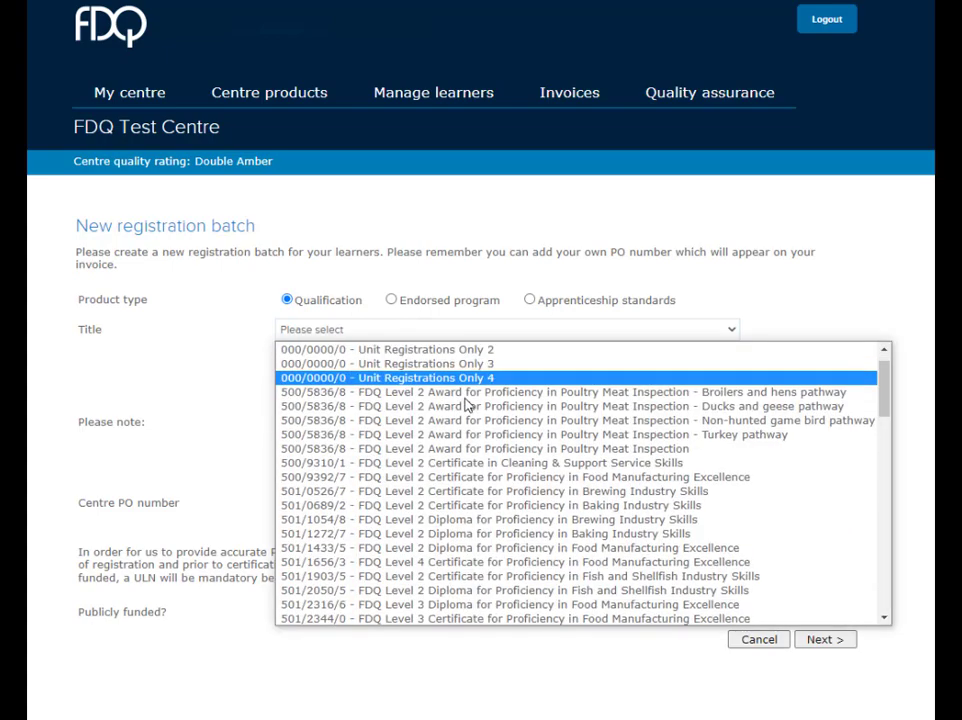
scroll(470, 410, "down", 10)
scroll(492, 435, "down", 1)
scroll(510, 455, "down", 3)
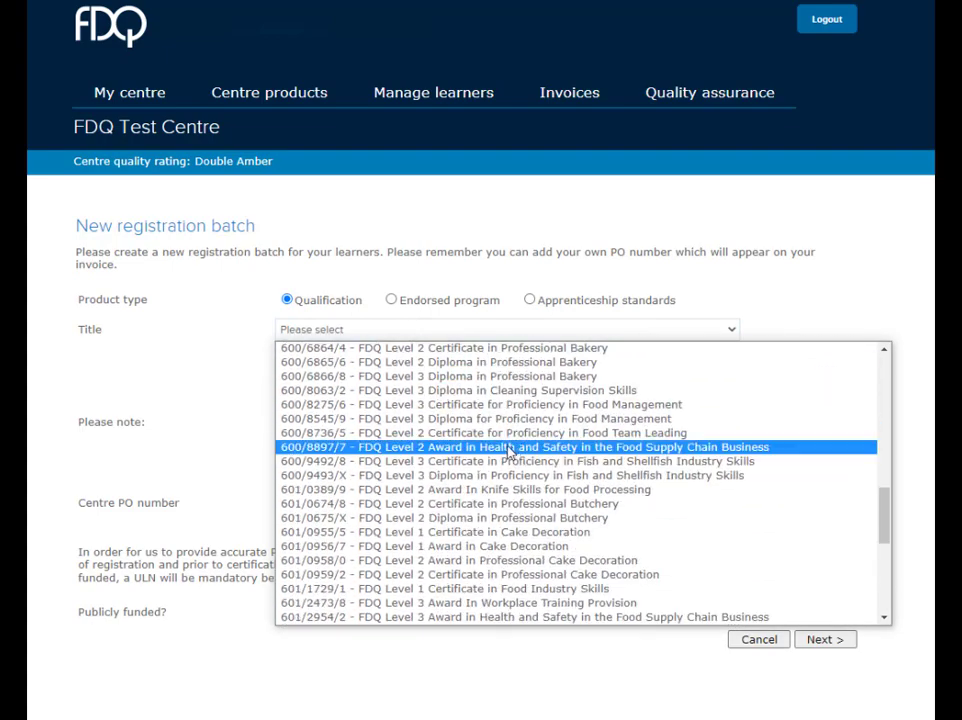
scroll(515, 457, "down", 6)
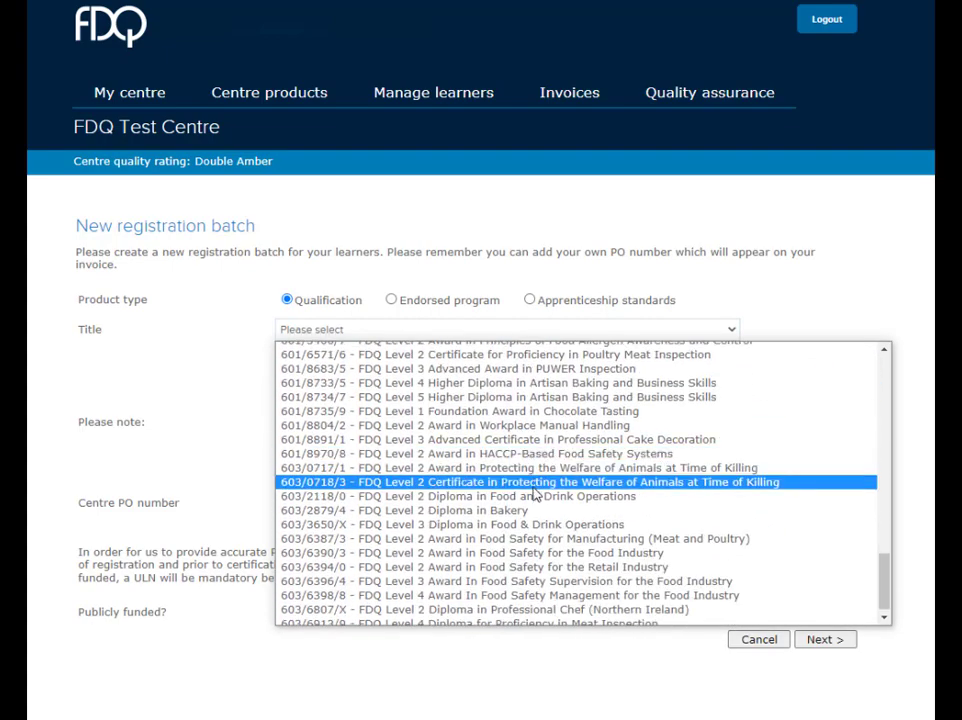
left_click(526, 540)
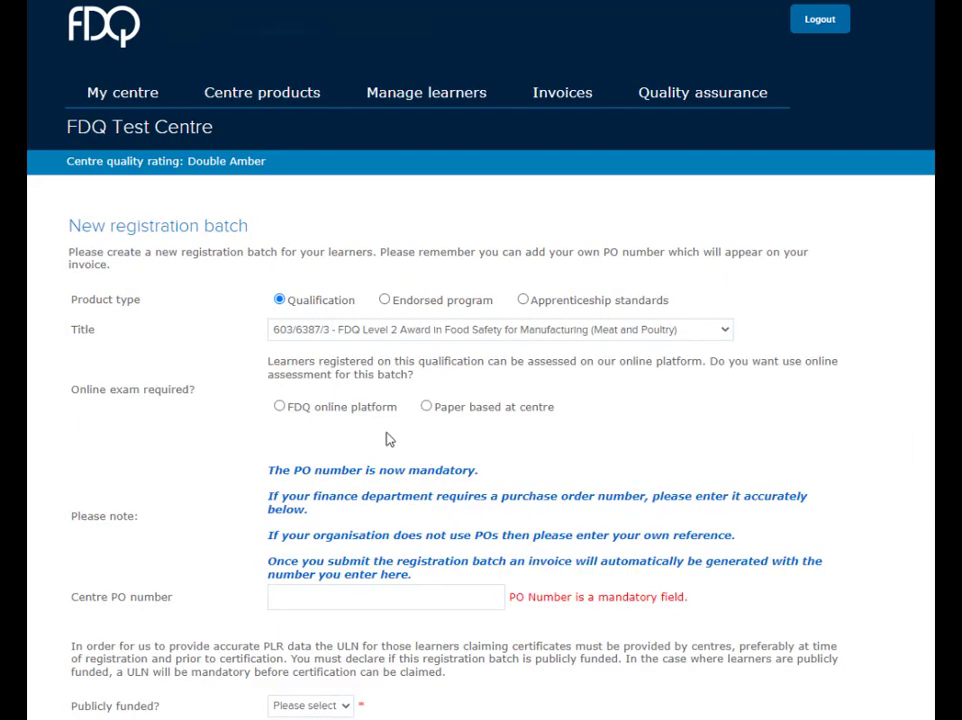
- Set the batch to the FDQ online platform, PO number 'test', and publicly funded Yes
left_click(347, 411)
scroll(356, 442, "down", 1)
left_click(340, 562)
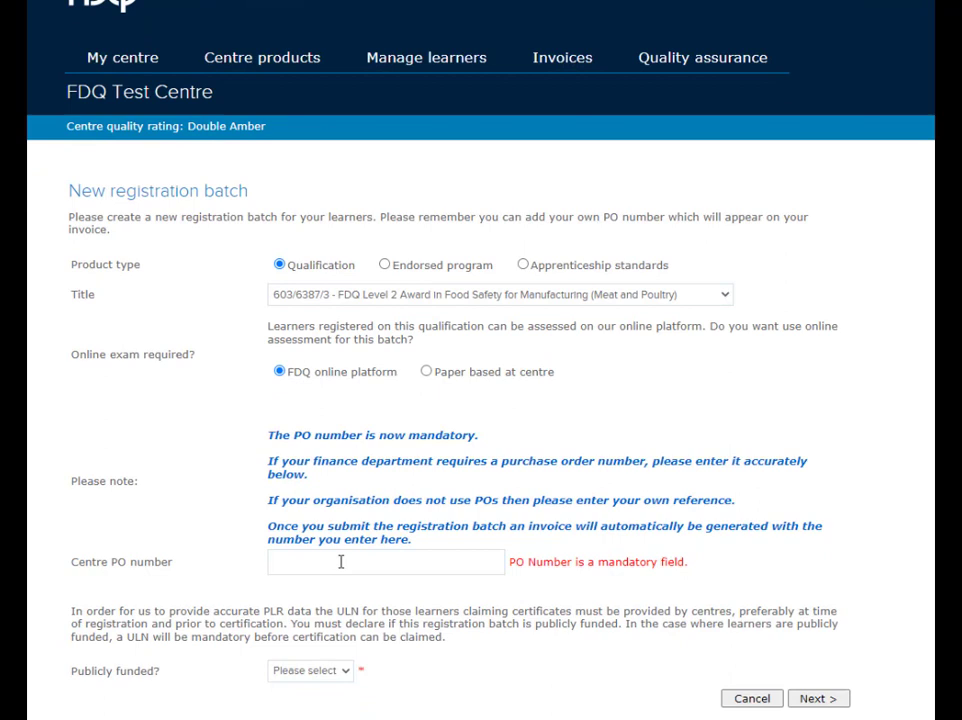
type("test")
left_click(340, 671)
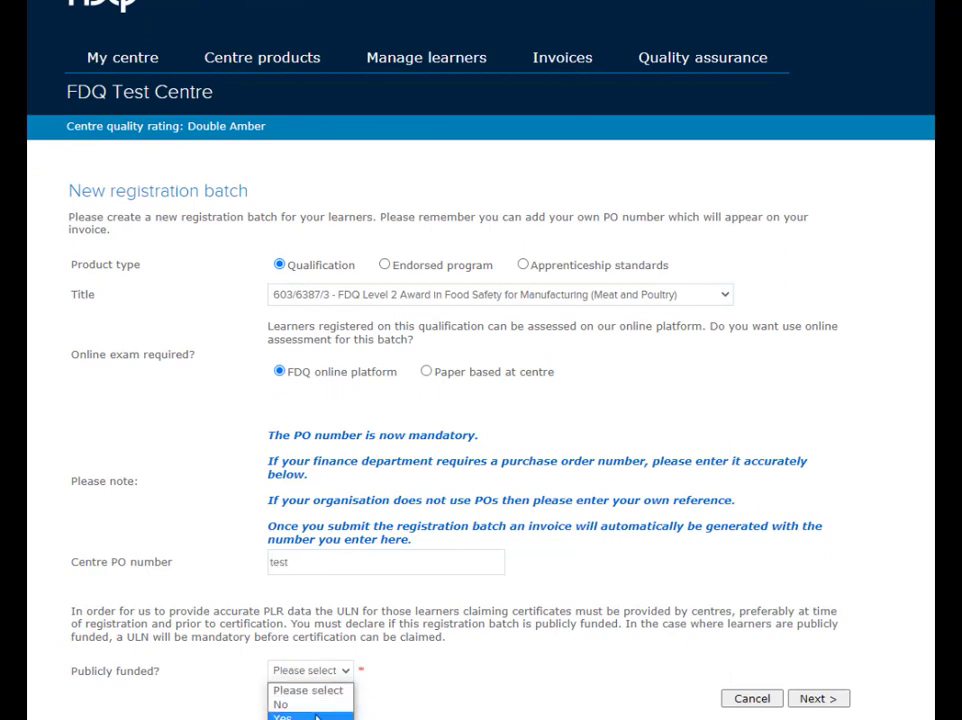
left_click(292, 714)
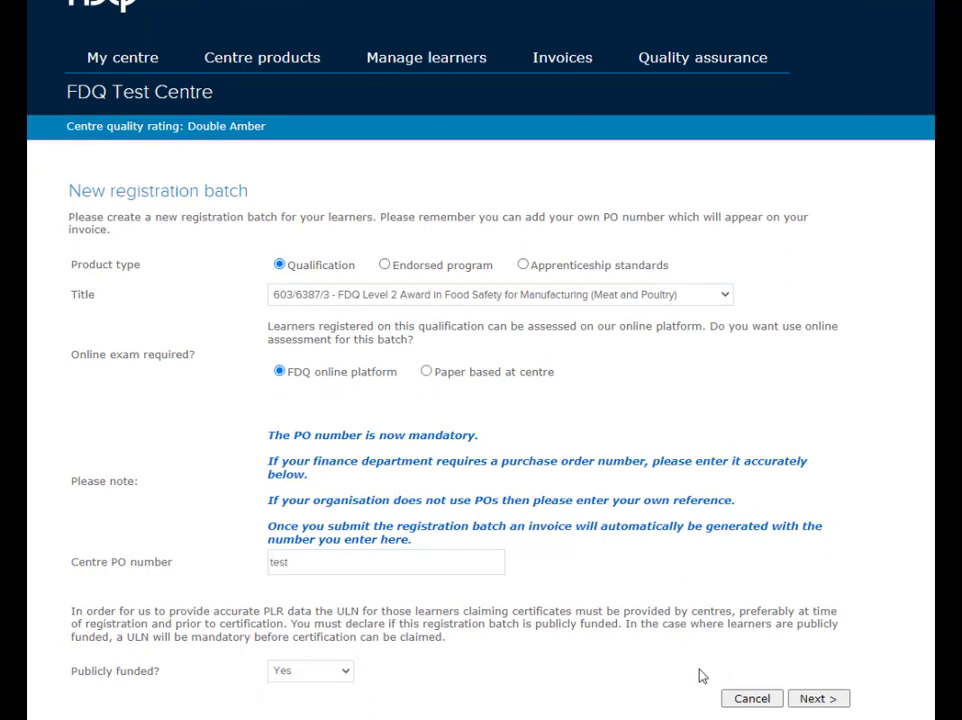
- Save the batch and submit it, accepting the terms and conditions
left_click(812, 699)
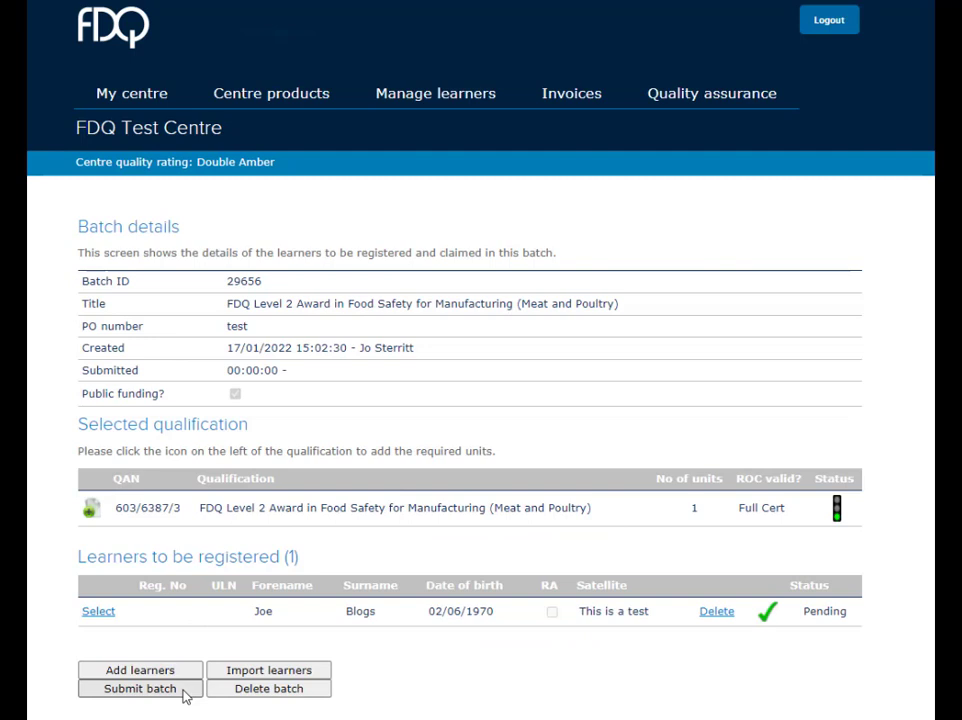
left_click(140, 689)
scroll(190, 693, "down", 3)
left_click(150, 656)
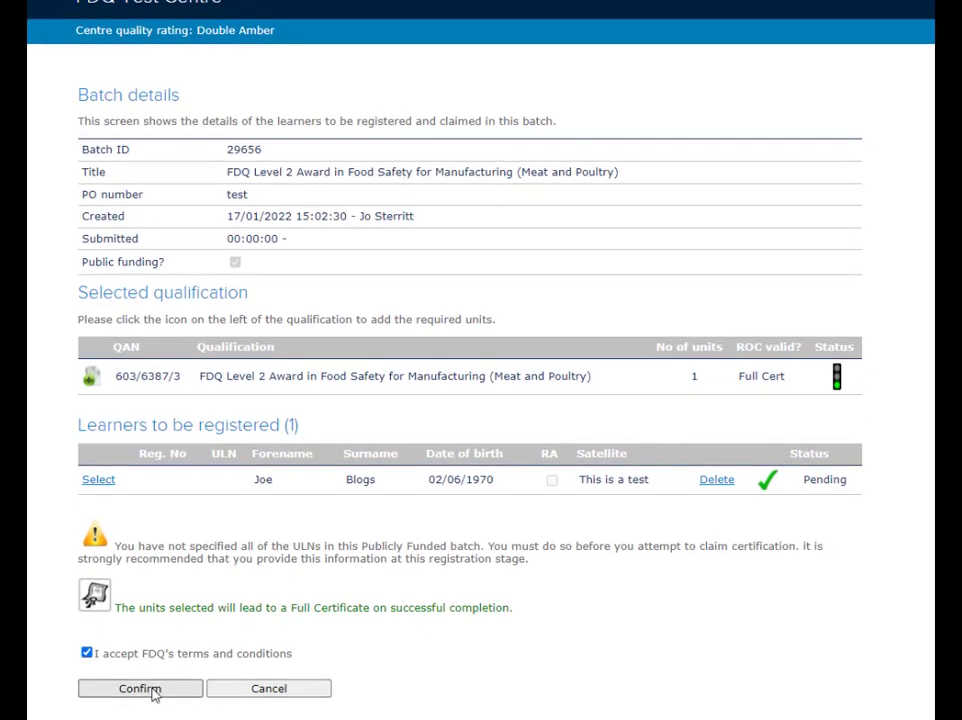
left_click(150, 690)
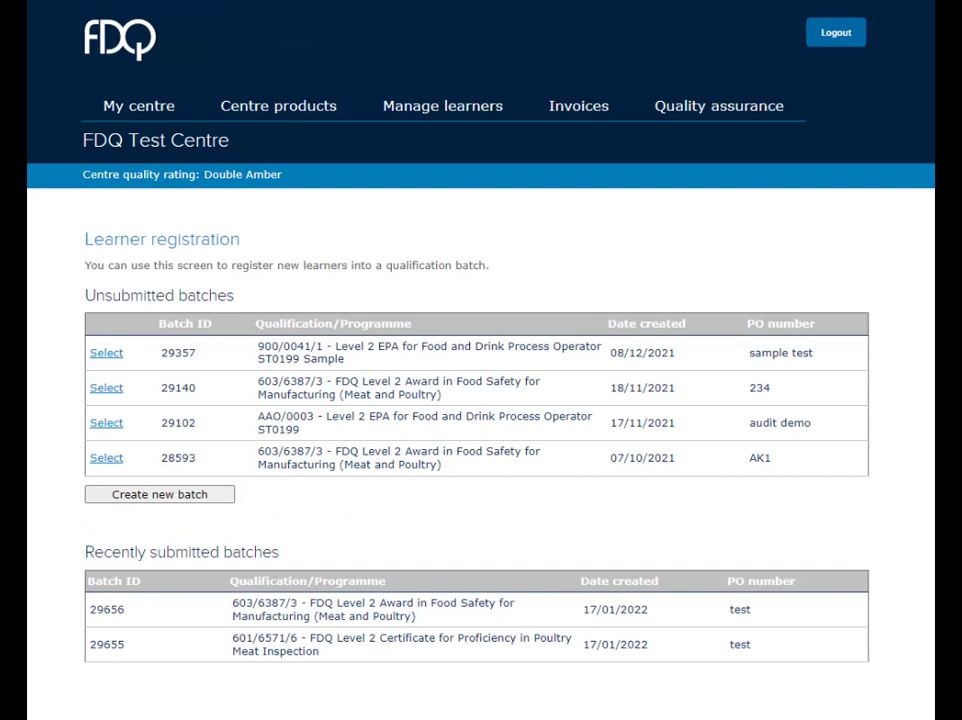
- Open batch 29656's details and locate the learner's online exam access PIN
left_click(107, 609)
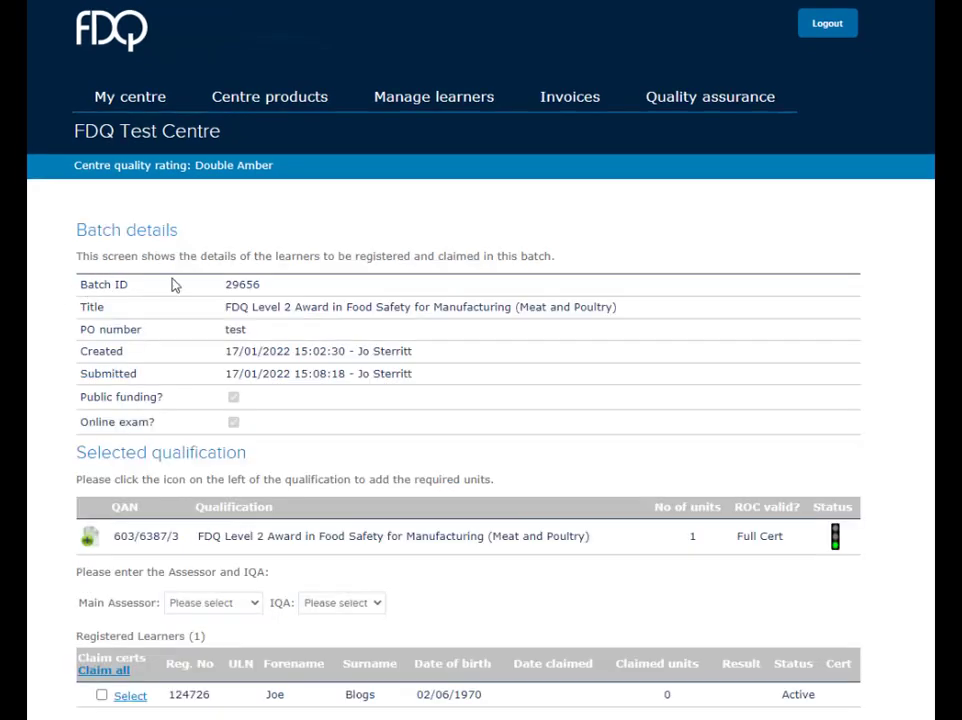
mouse_move(365, 106)
scroll(291, 376, "down", 3)
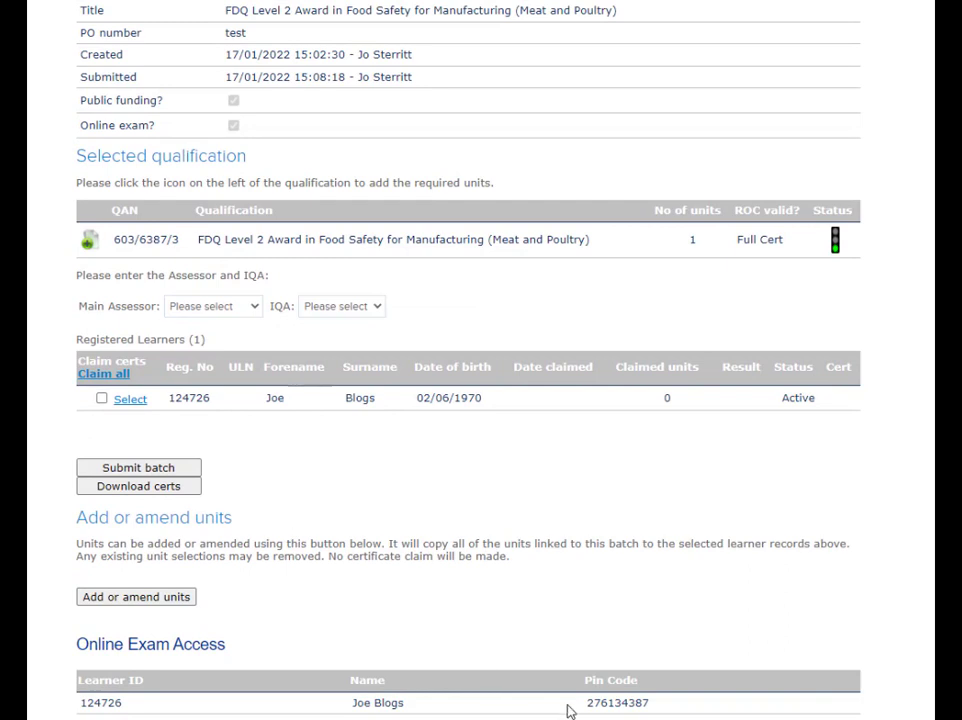
left_click_drag(585, 702, 673, 699)
left_click(617, 538)
scroll(617, 538, "down", 1)
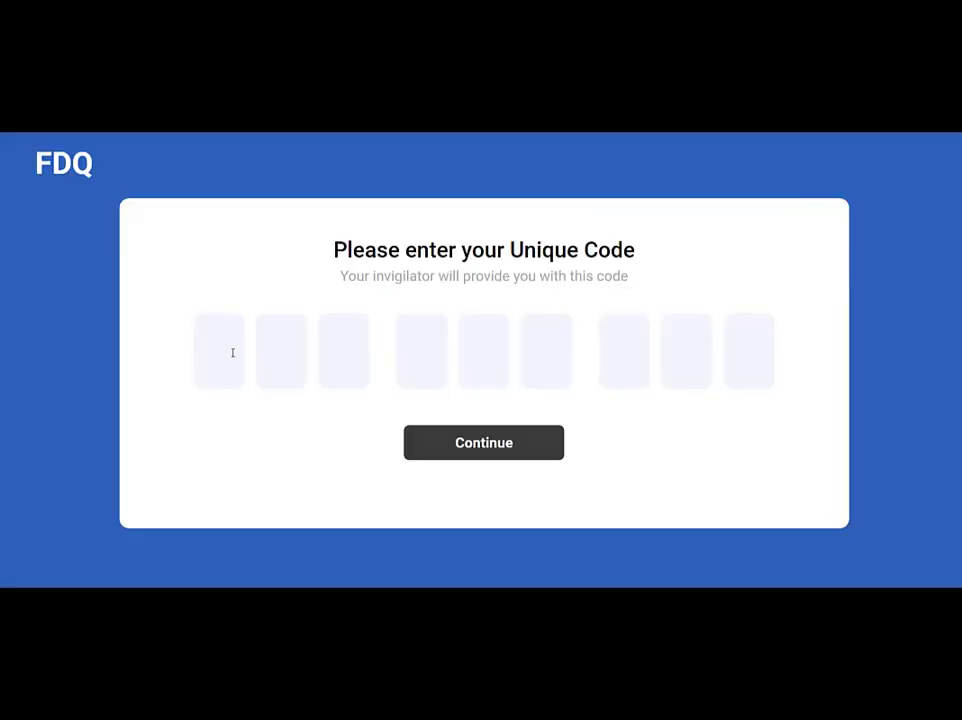
- Enter the learner's unique exam code, review the instructions and start the test at Question 1 of 30
left_click(230, 349)
type("59")
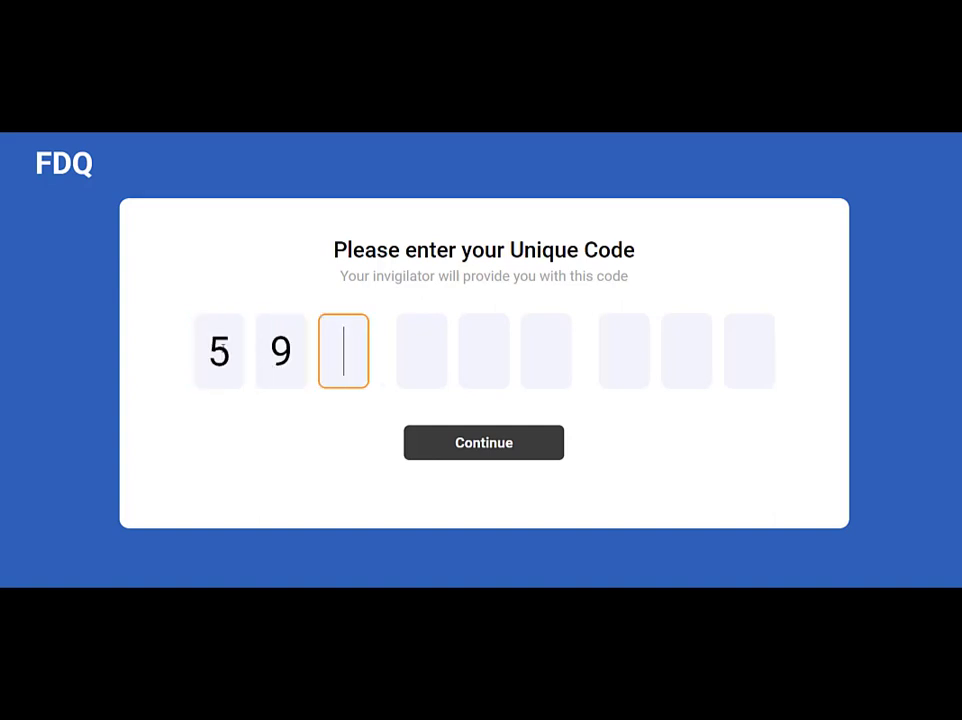
type("1987")
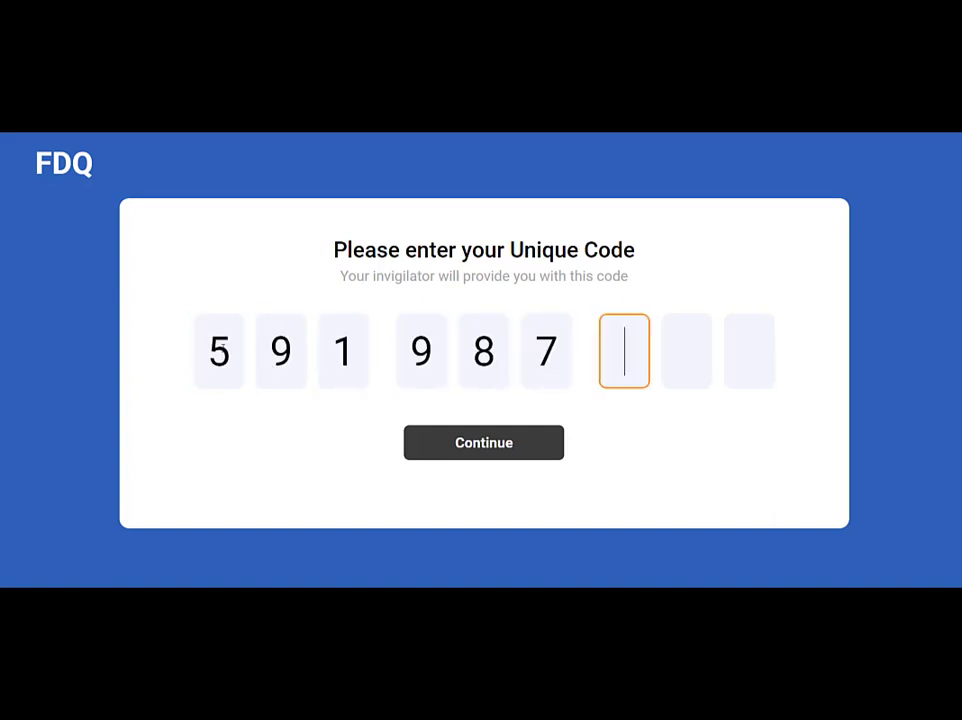
type("546")
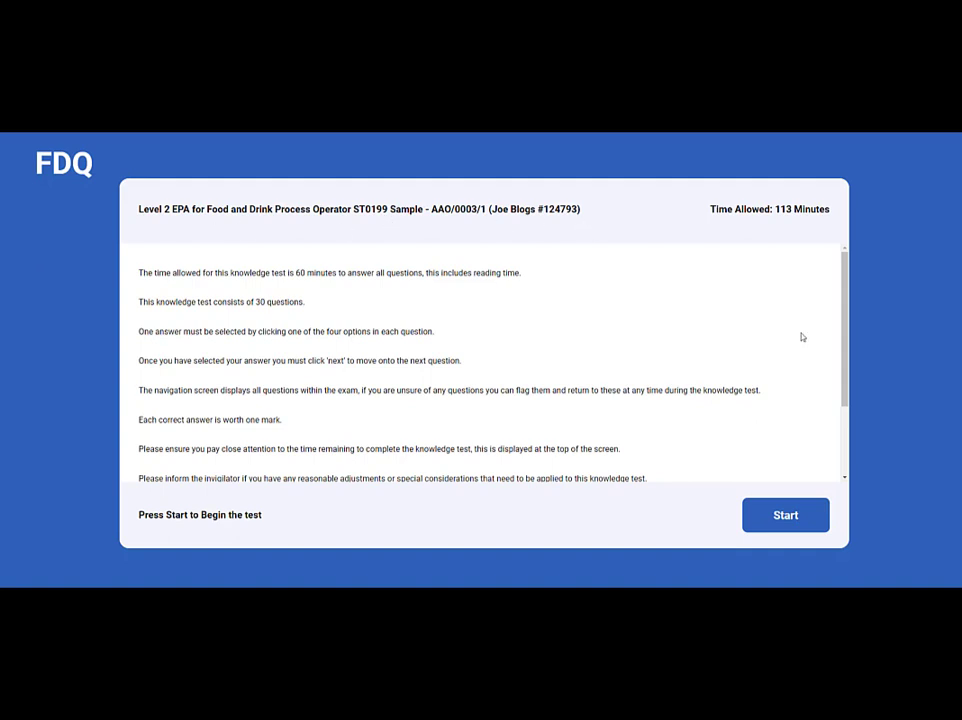
scroll(829, 338, "down", 2)
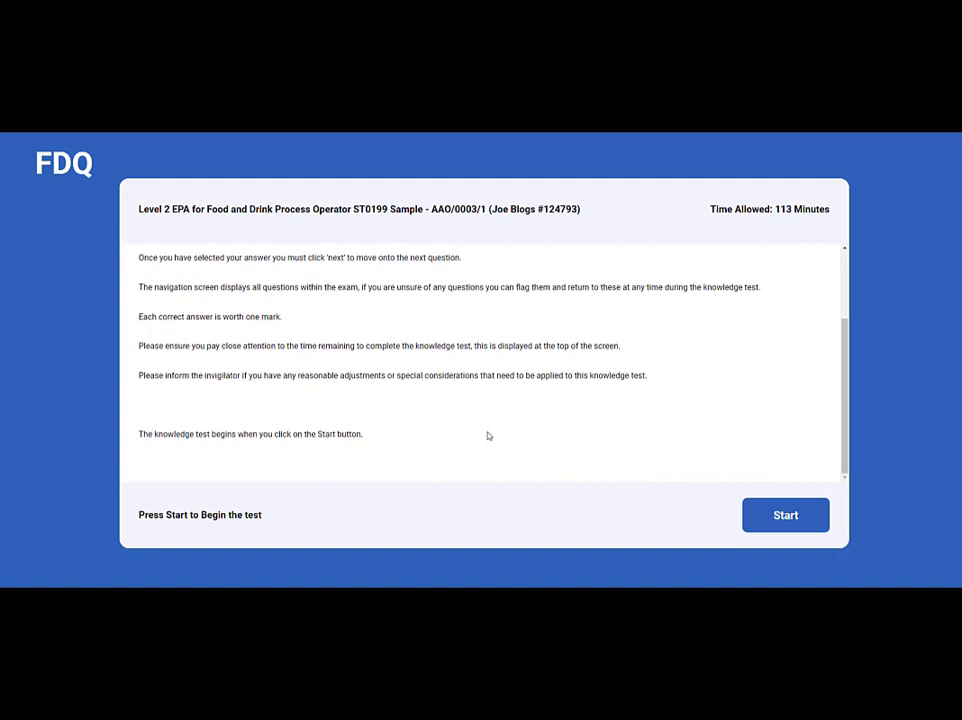
left_click(770, 521)
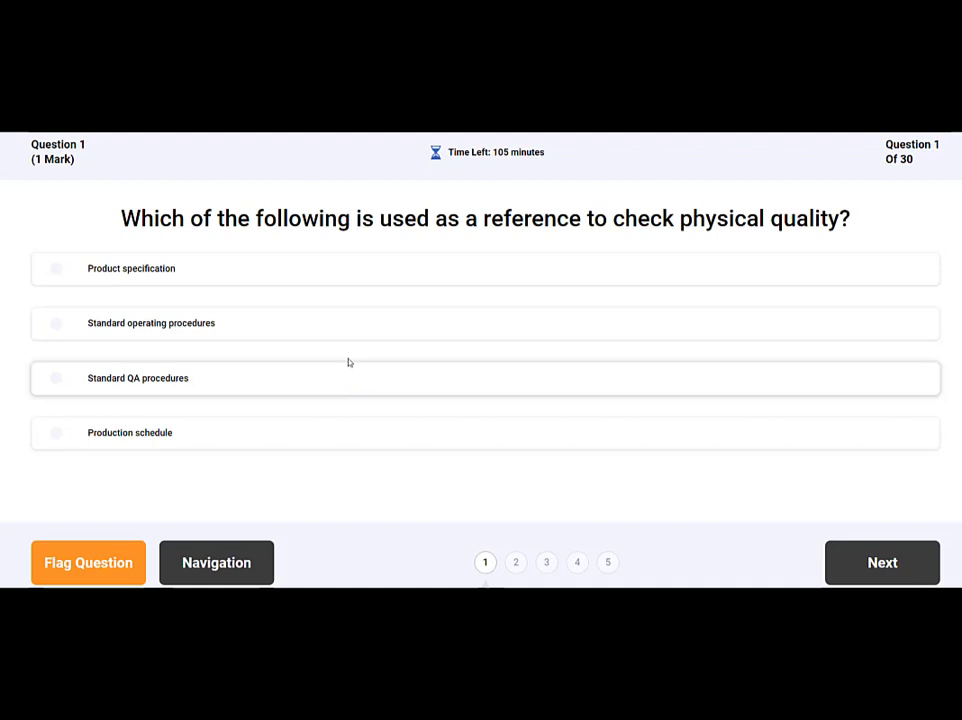
- Answer Question 1 with Standard operating procedures, flag Question 2, and view the question status overview
left_click(335, 336)
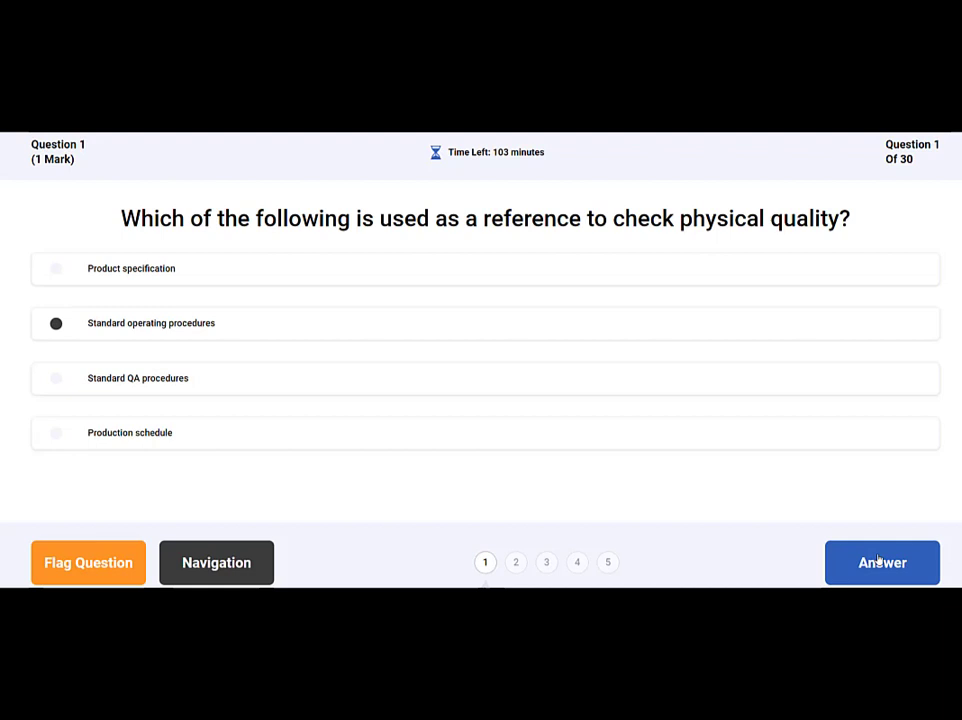
left_click(878, 561)
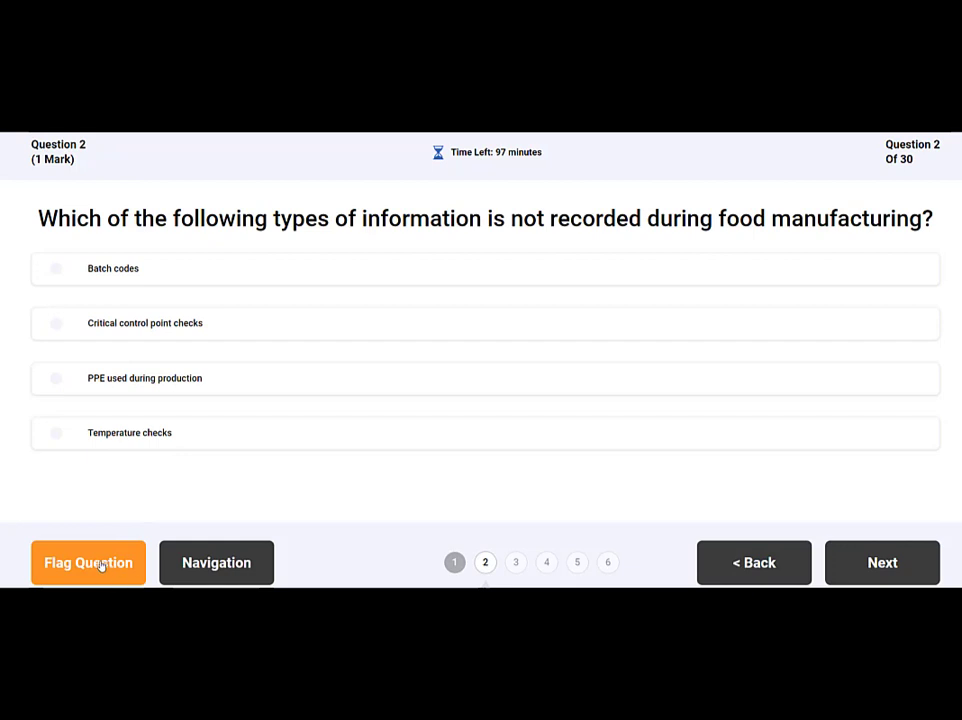
left_click(101, 565)
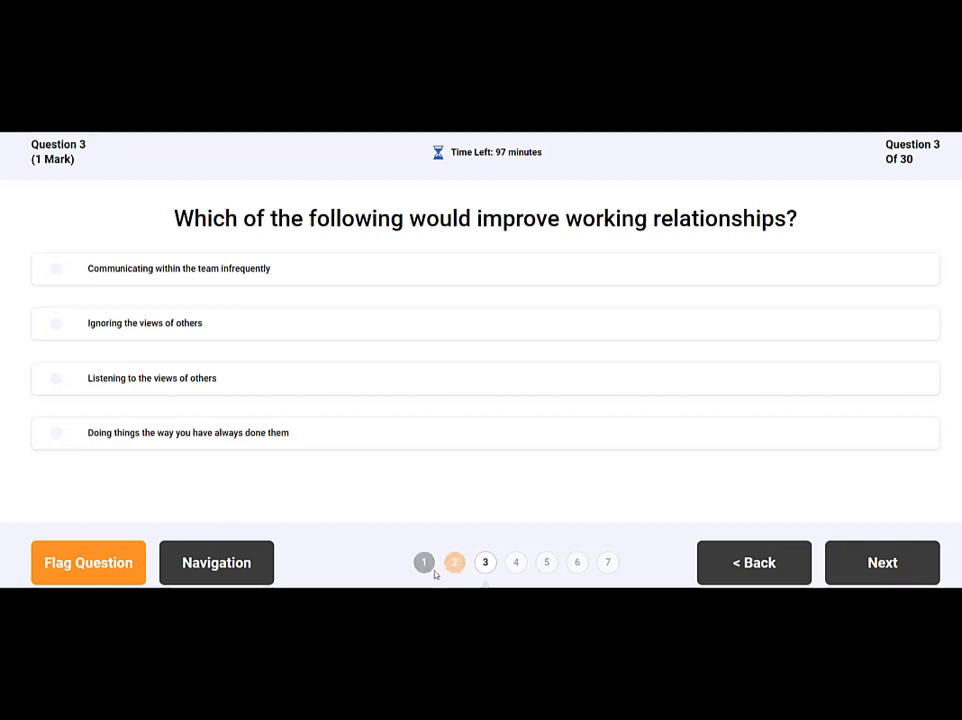
left_click(222, 565)
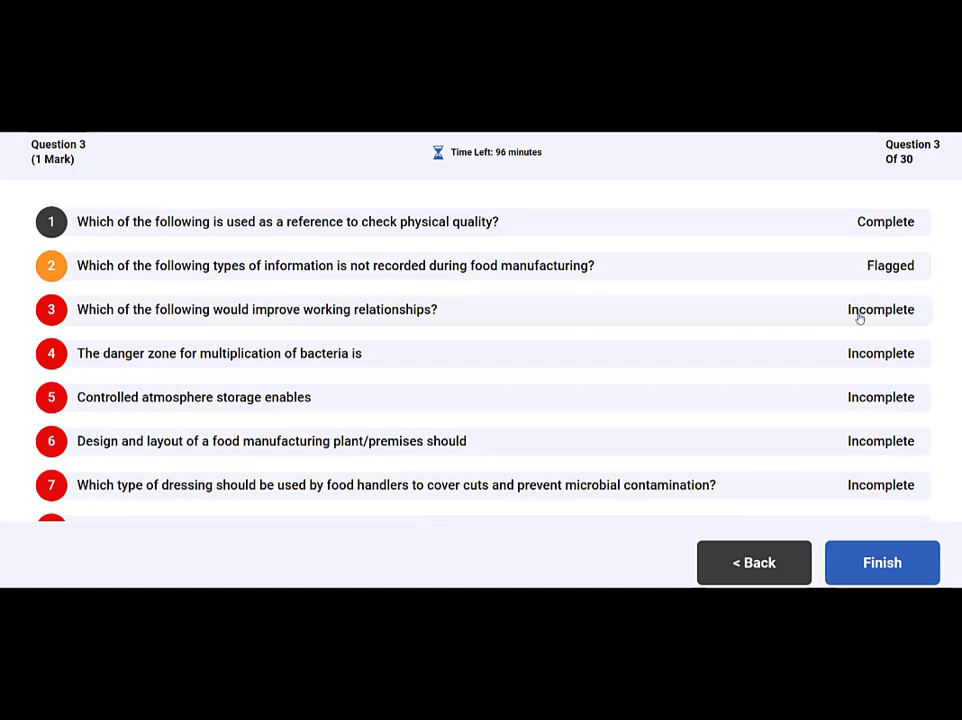
- Answer the yield question with the total number of products produced, confirm all 30 Complete, and finish
left_click(821, 275)
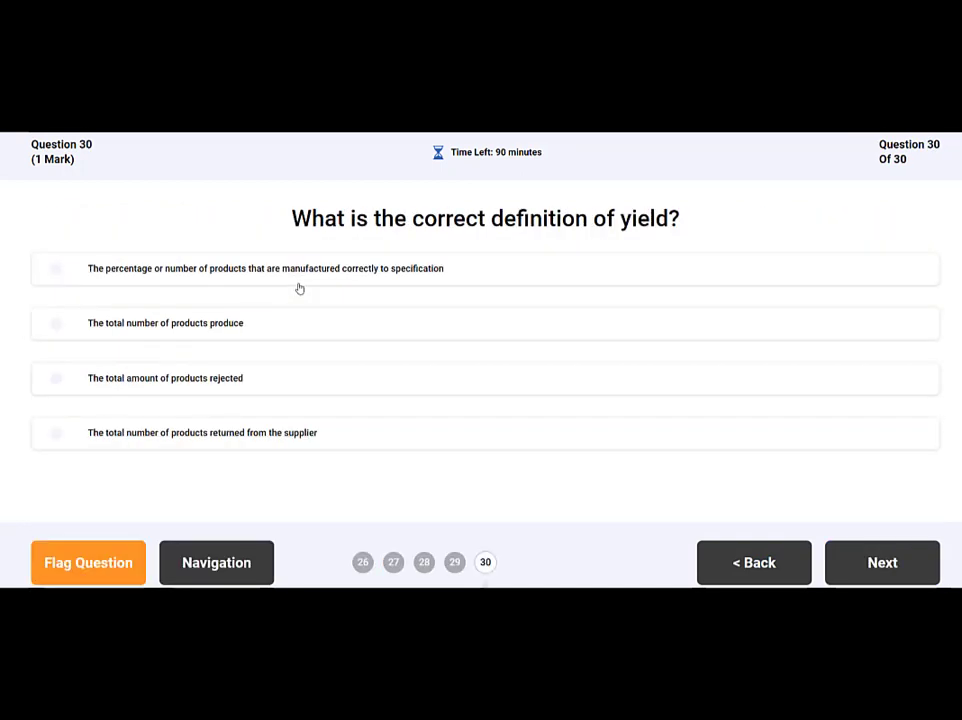
left_click(335, 322)
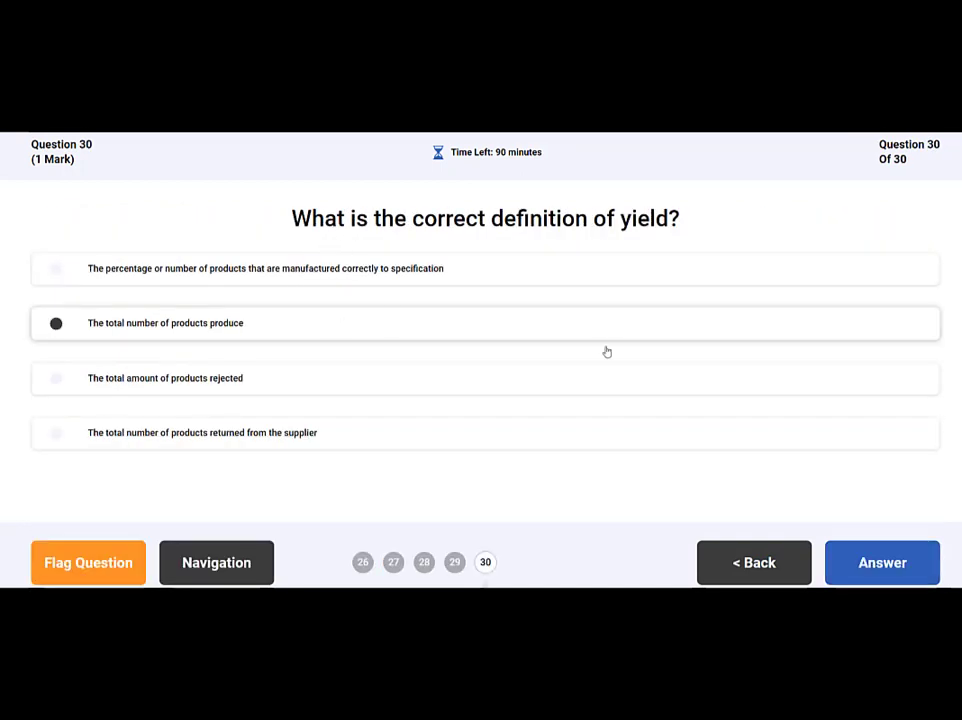
left_click(866, 562)
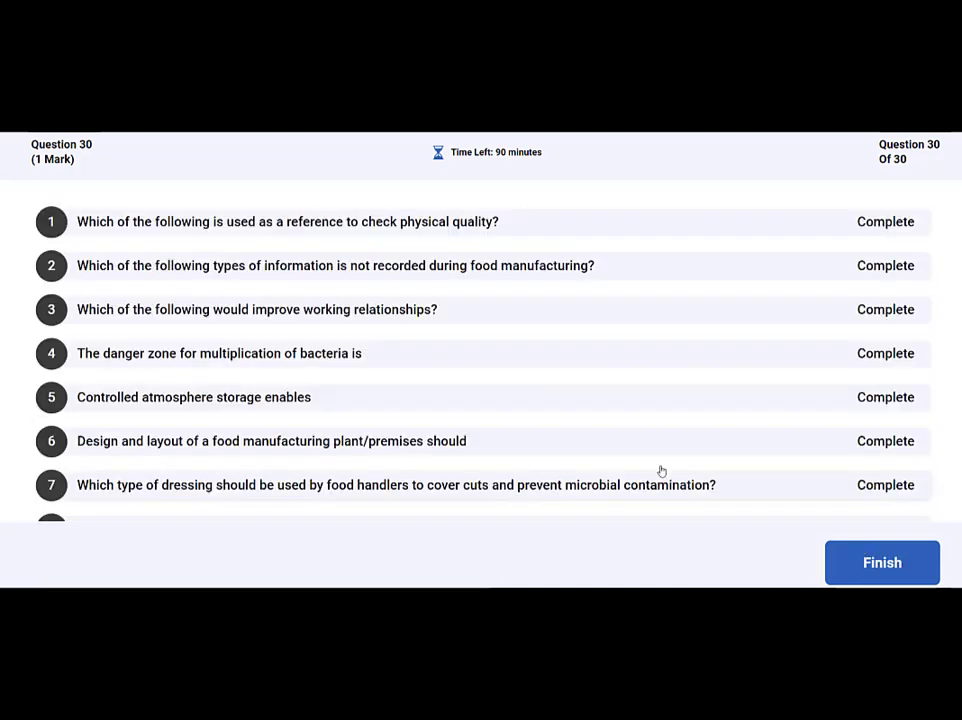
scroll(680, 229, "down", 5)
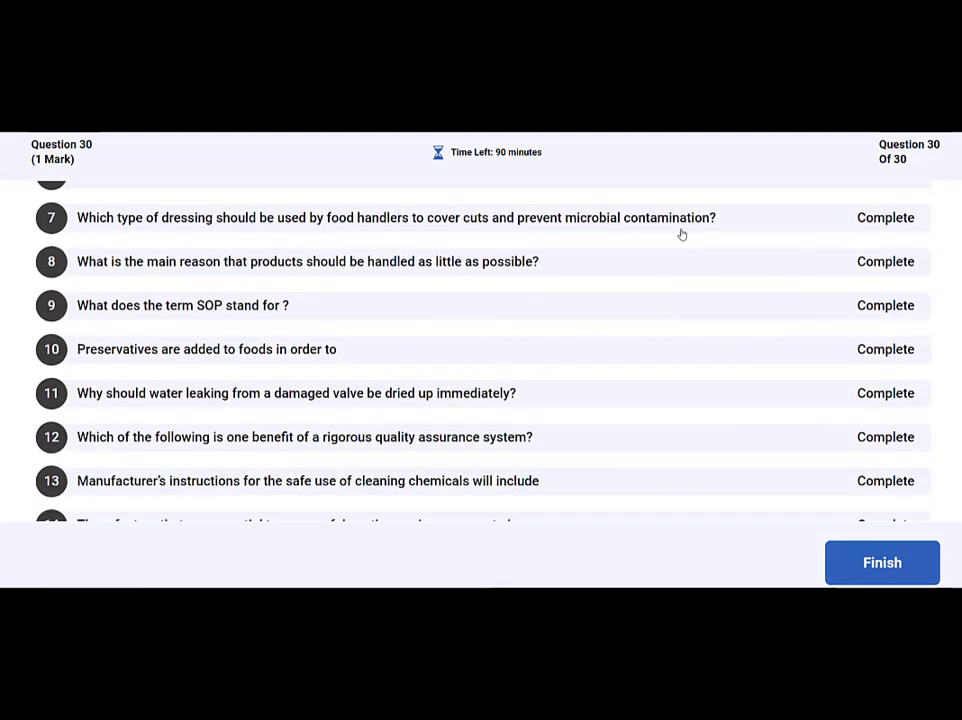
scroll(678, 236, "down", 10)
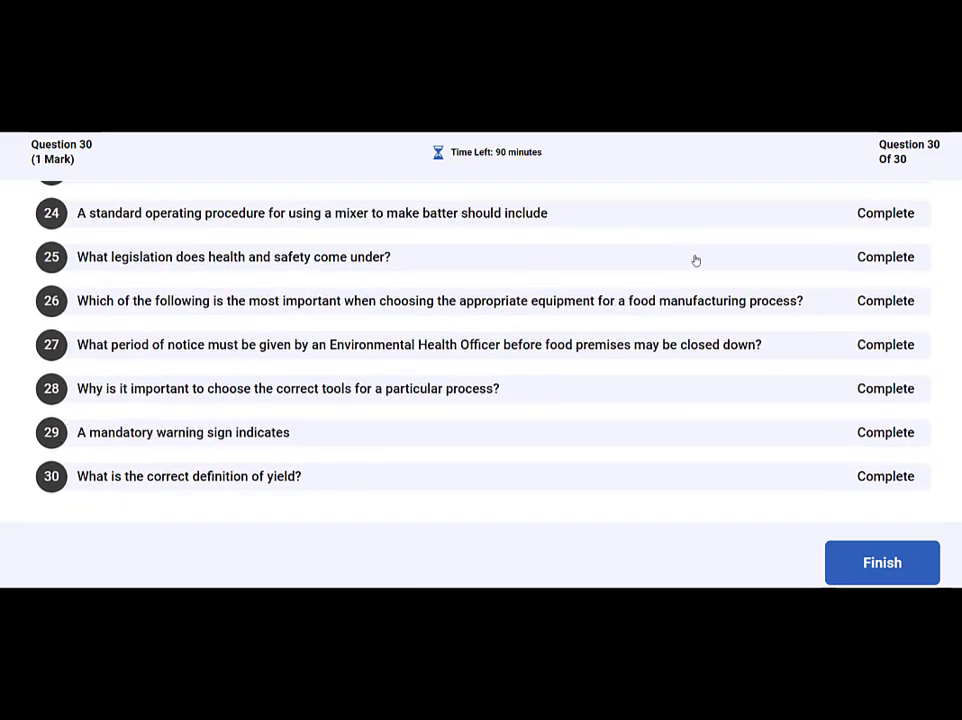
left_click(870, 565)
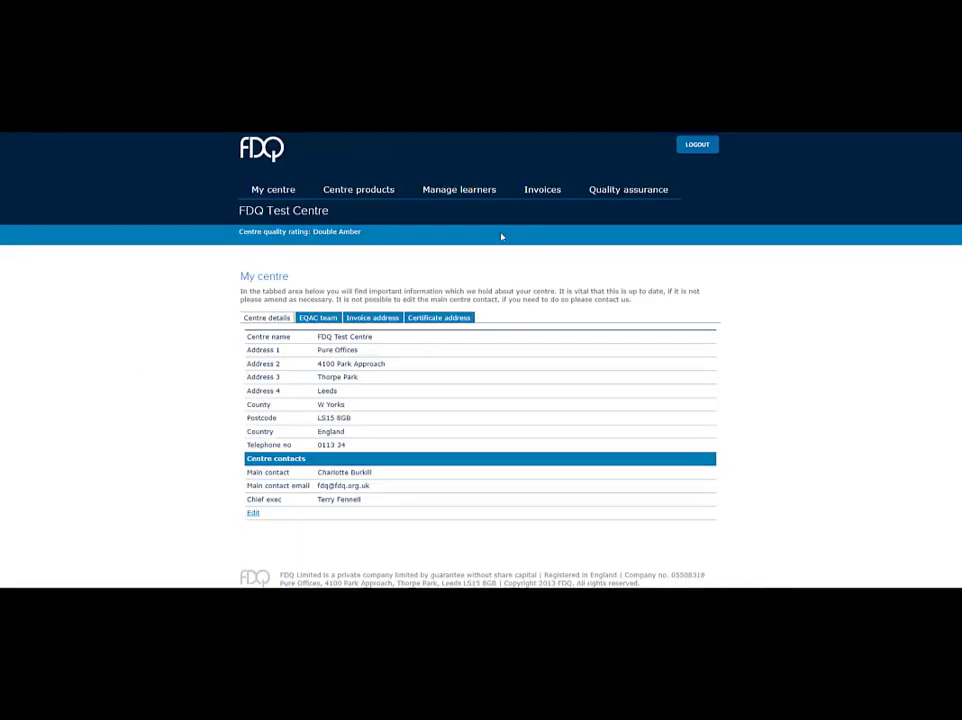
- Open Manage learners > Online assessment results to see the sample test scored 9, graded Fail
mouse_move(486, 195)
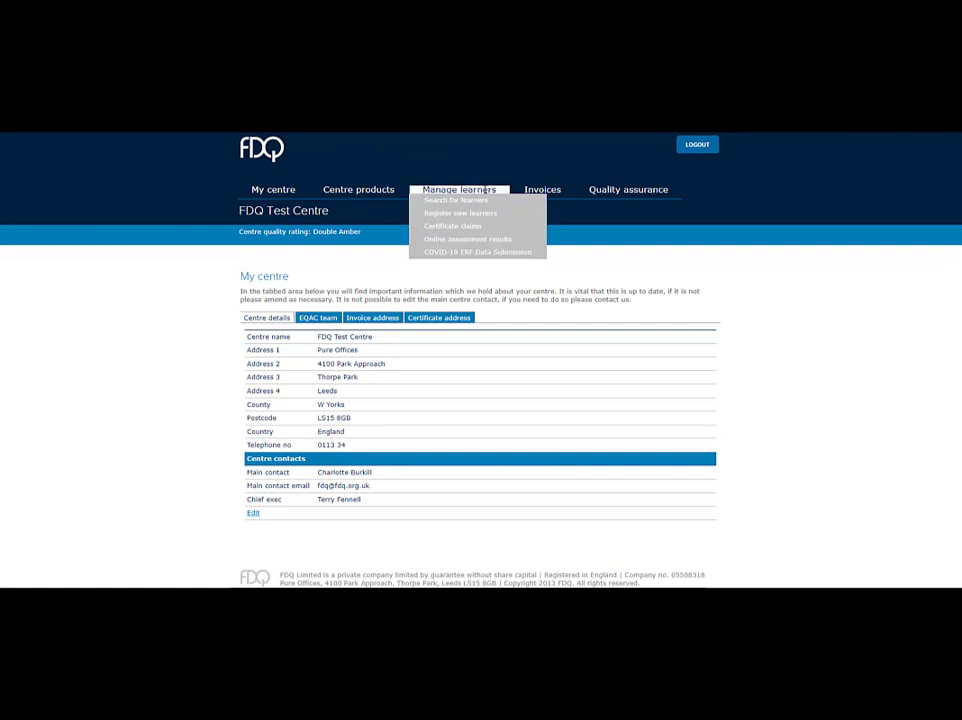
left_click(482, 243)
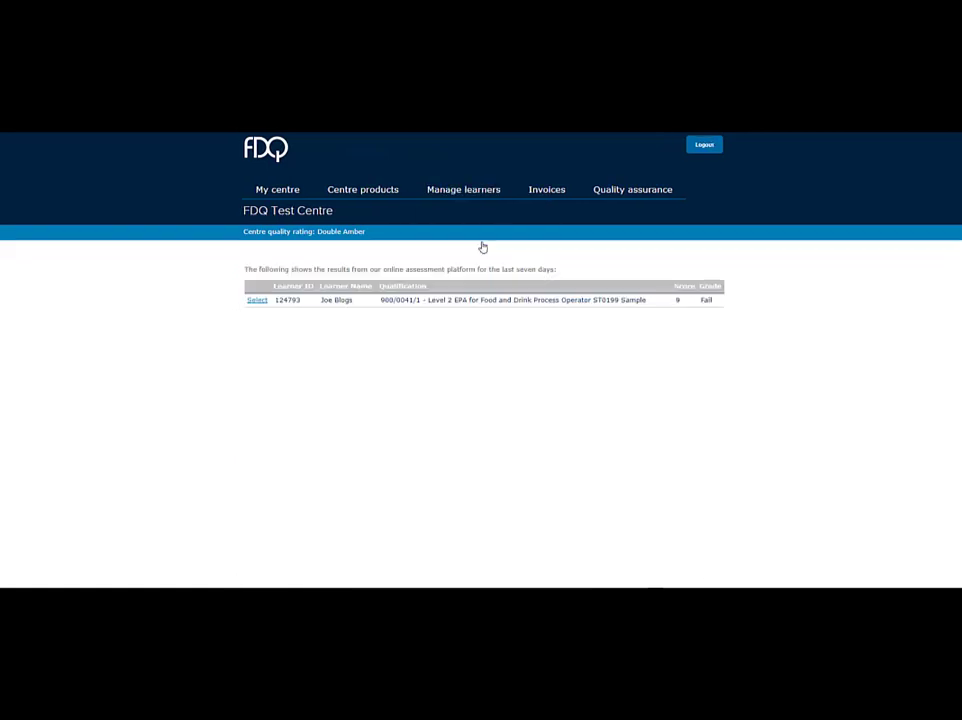